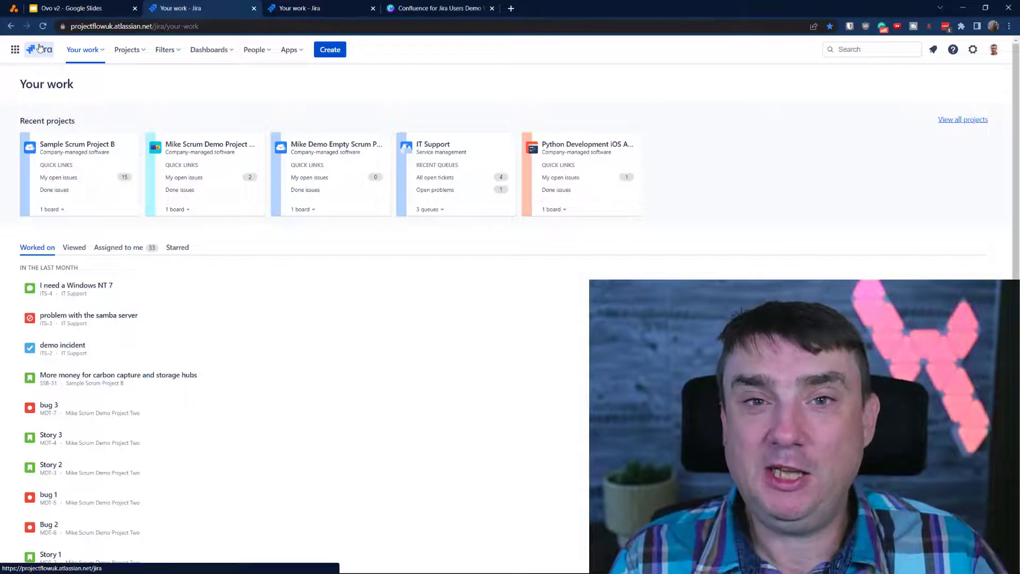
Step: In Sample Scrum Project B, compare the status and resolution of the done carbon capture story with those of the Demo 1 story in review
{"action": "left_click", "coordinate": [137, 54]}
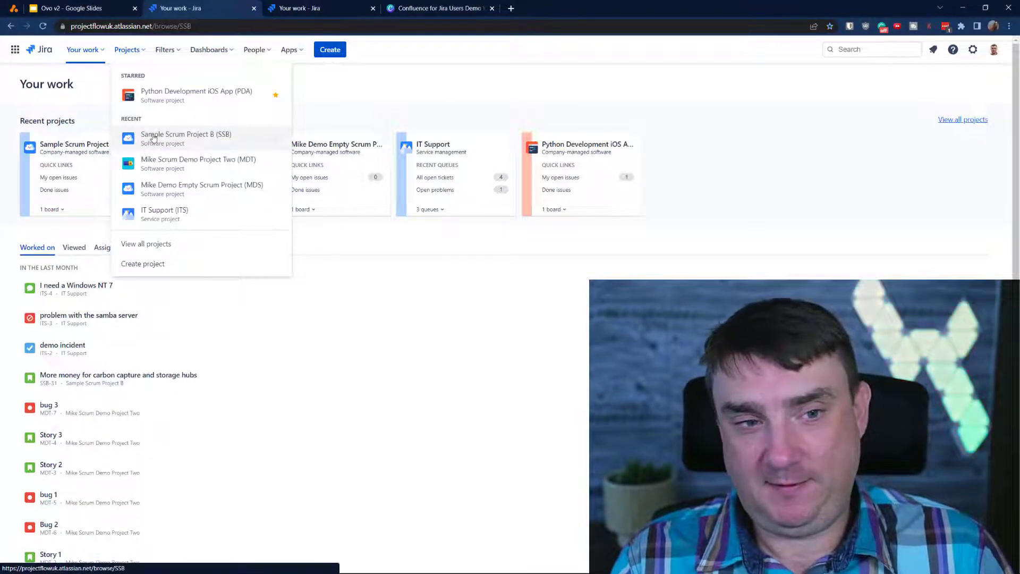
{"action": "left_click", "coordinate": [154, 137]}
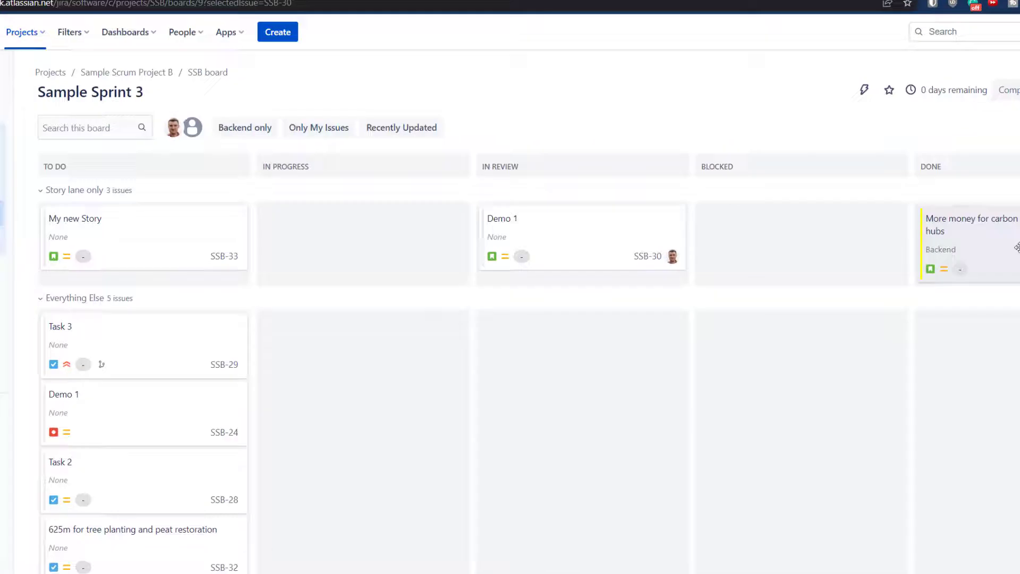
{"action": "left_click", "coordinate": [1017, 247]}
{"action": "mouse_move", "coordinate": [928, 234]}
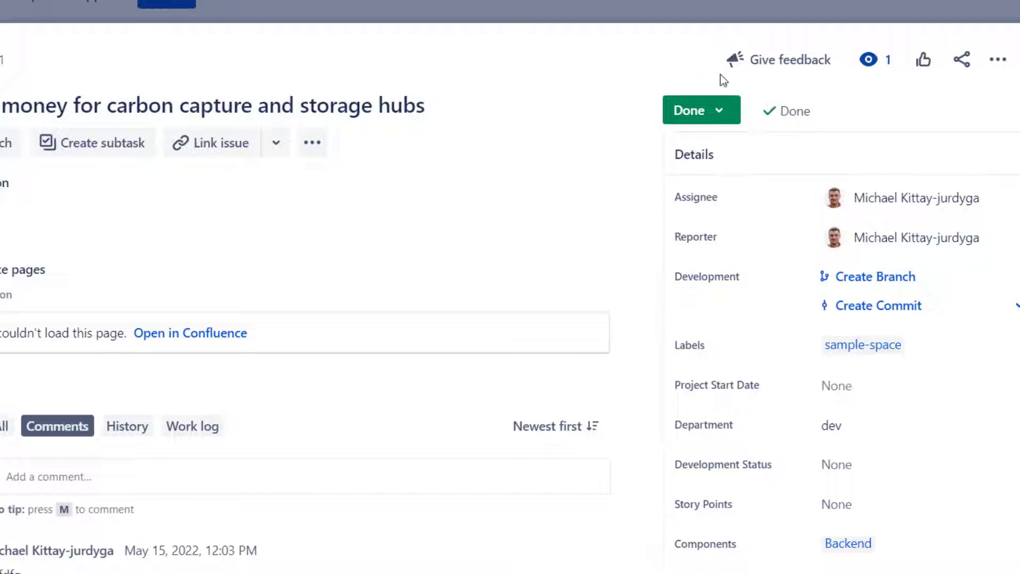
{"action": "left_click", "coordinate": [711, 110]}
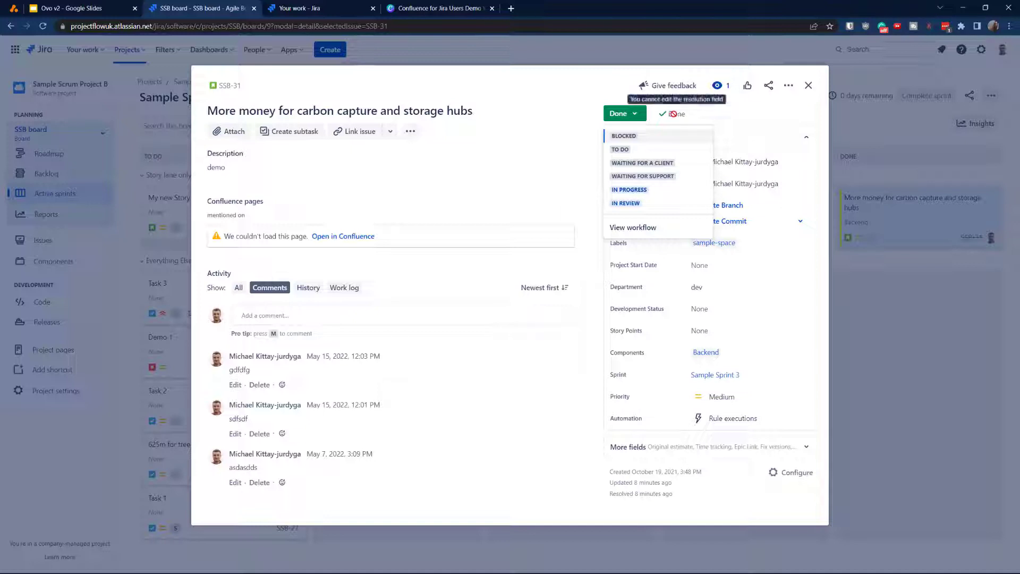
{"action": "left_click", "coordinate": [808, 85]}
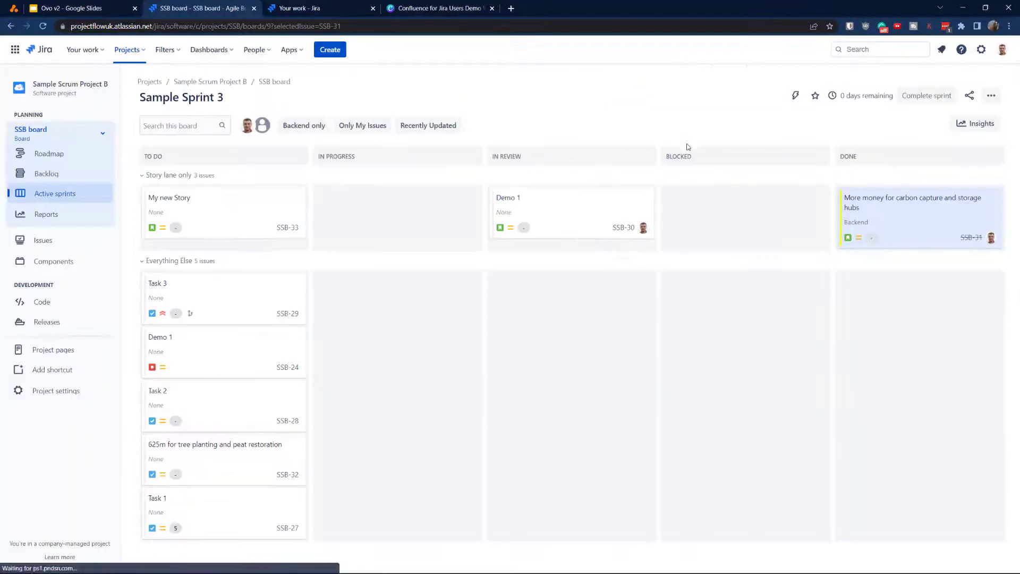
{"action": "left_click", "coordinate": [585, 213]}
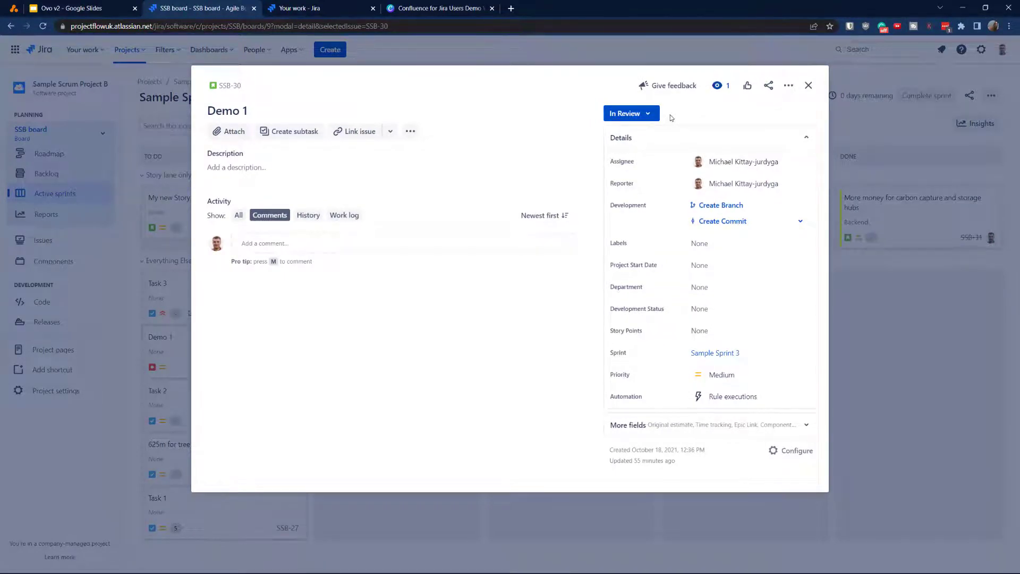
{"action": "left_click", "coordinate": [809, 86]}
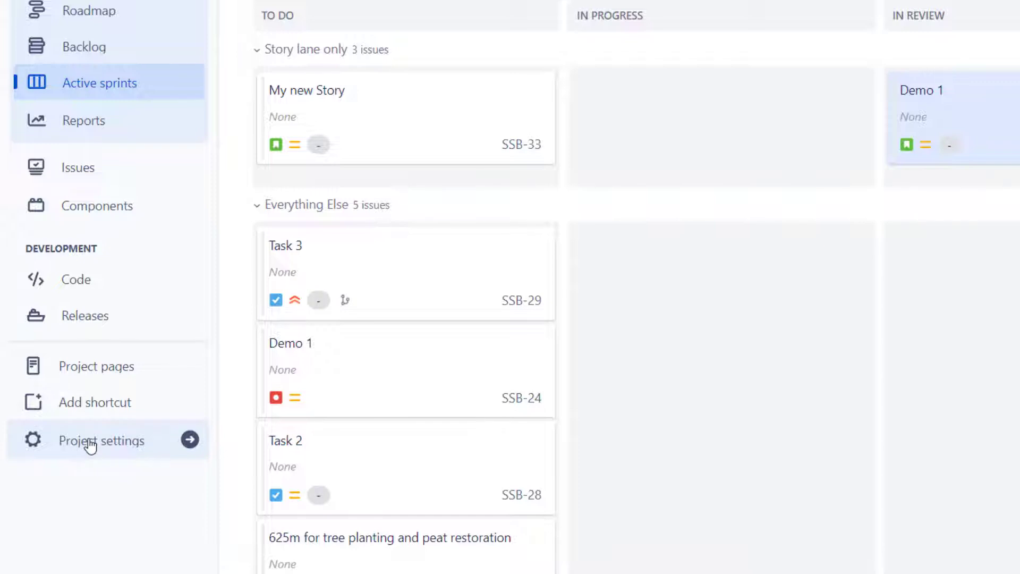
Step: Open Sample Scrum Project B's workflow for editing as a diagram and show the Done transition's post functions
{"action": "left_click", "coordinate": [90, 445]}
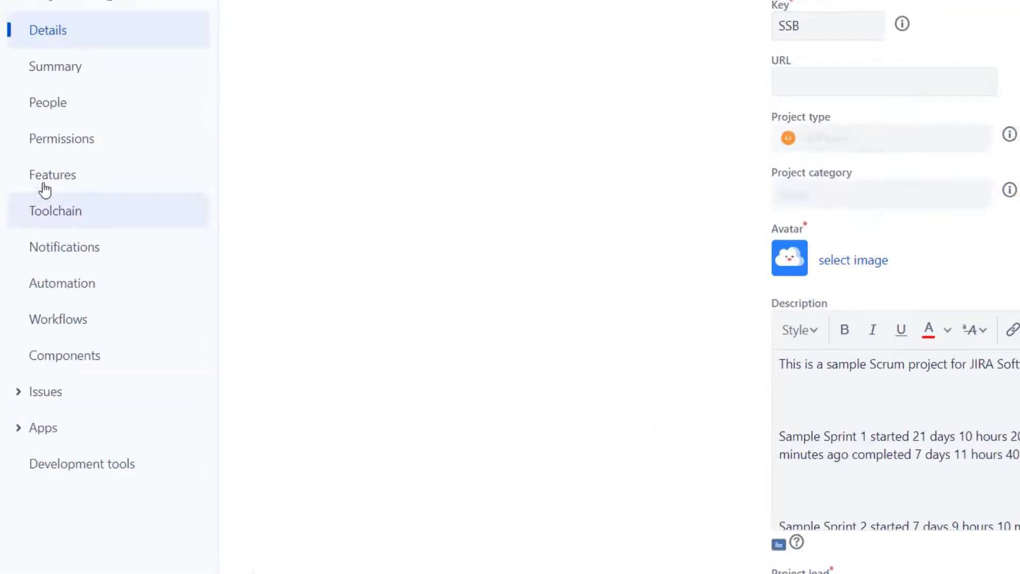
{"action": "left_click", "coordinate": [56, 325]}
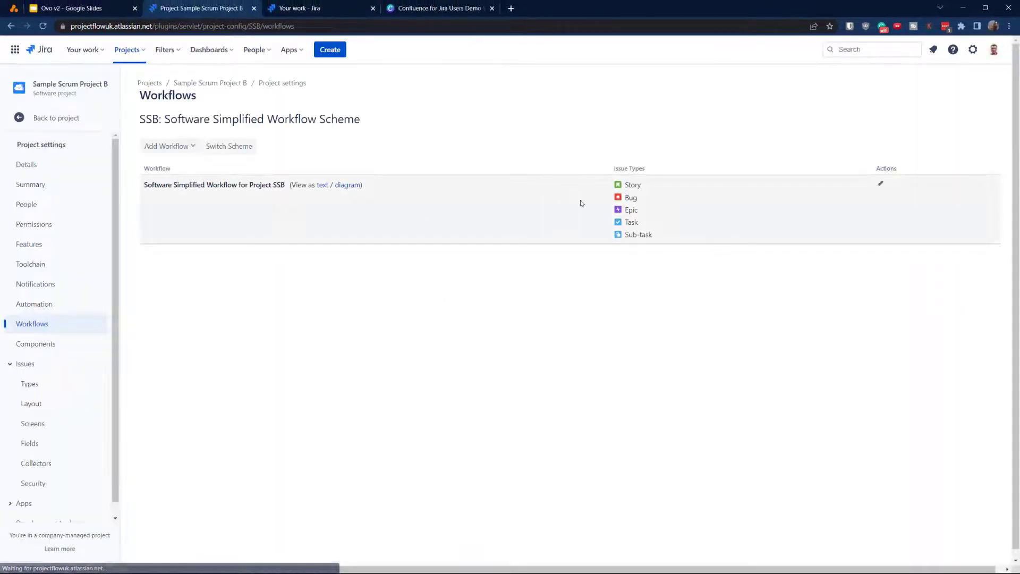
{"action": "left_click", "coordinate": [880, 185]}
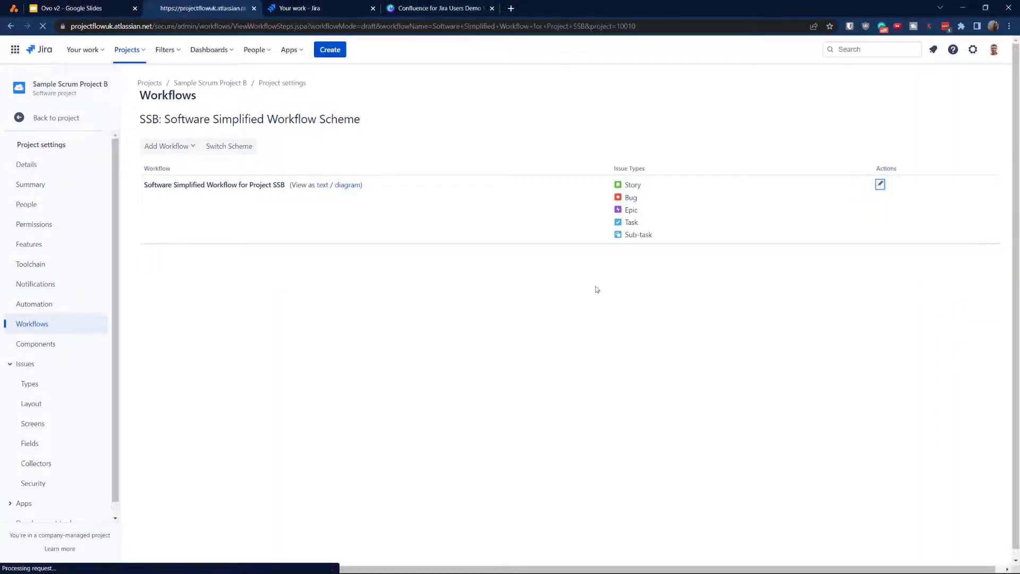
{"action": "scroll", "coordinate": [604, 319], "scroll_direction": "up", "scroll_amount": 15}
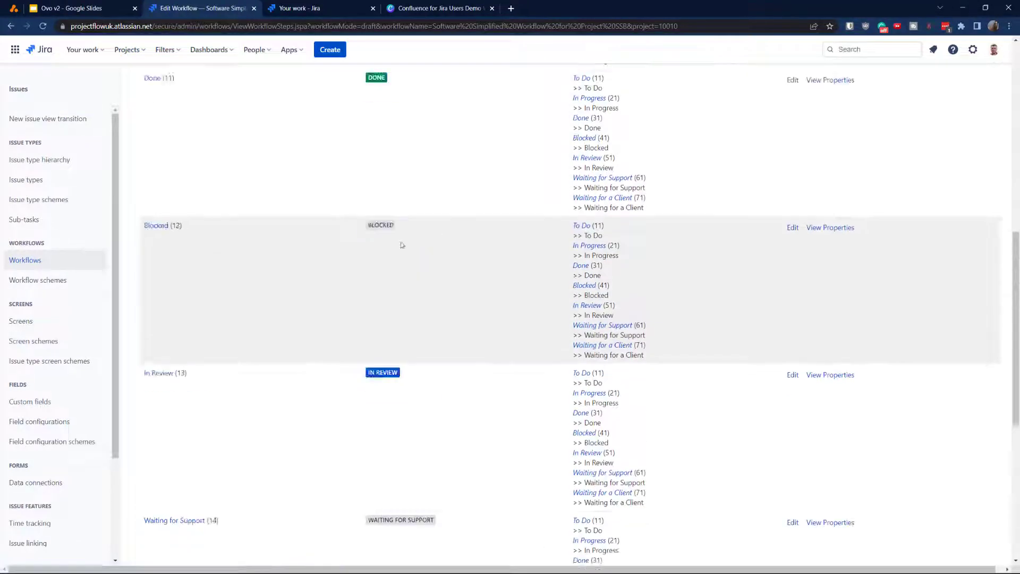
{"action": "left_click", "coordinate": [152, 219]}
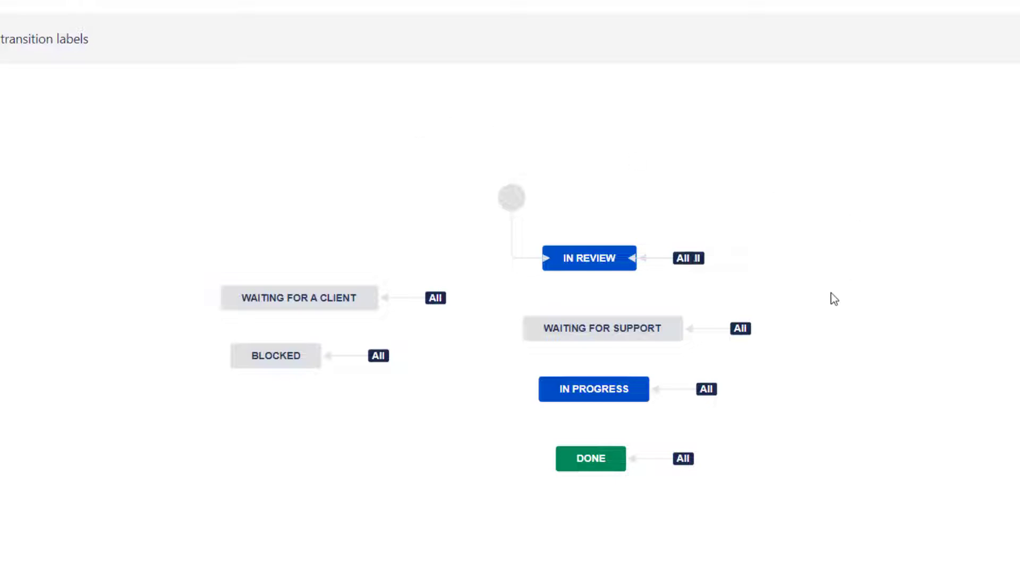
{"action": "left_click", "coordinate": [658, 459]}
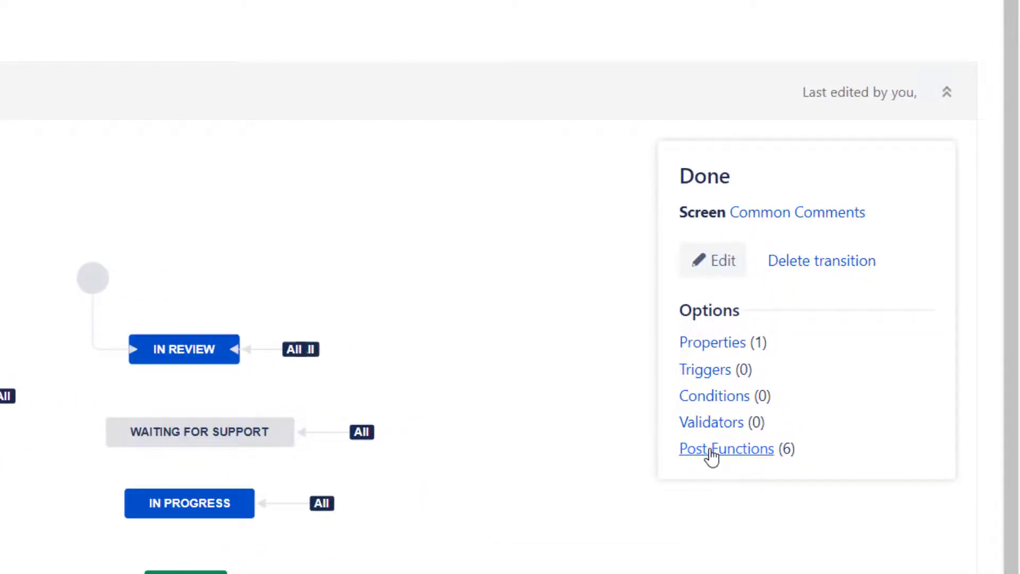
{"action": "left_click", "coordinate": [713, 450]}
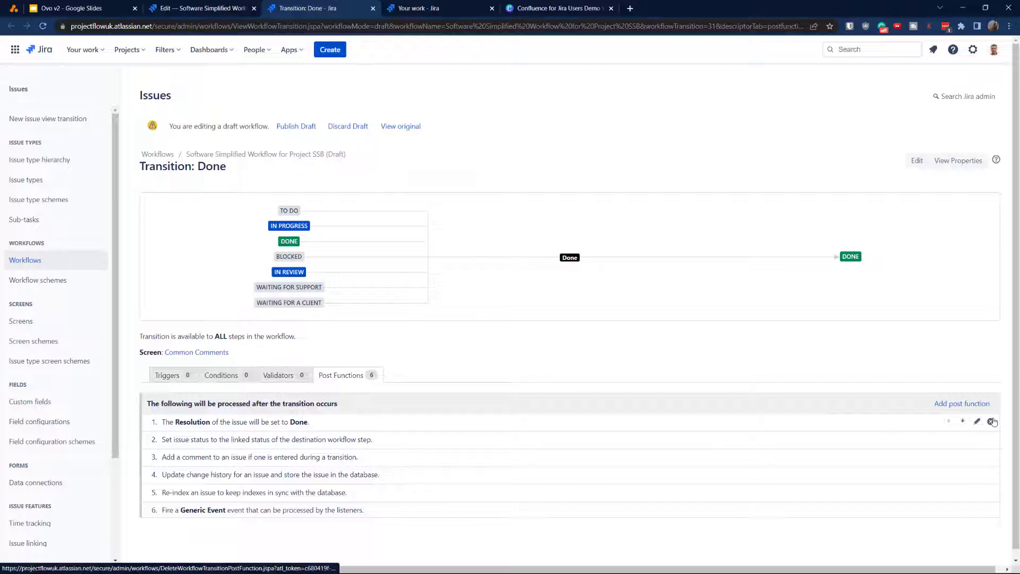
Step: Open the Sample Scrum Project B board in the other Jira browser tab and inspect the Demo 1 story in review
{"action": "left_click", "coordinate": [220, 8]}
{"action": "left_click", "coordinate": [417, 8]}
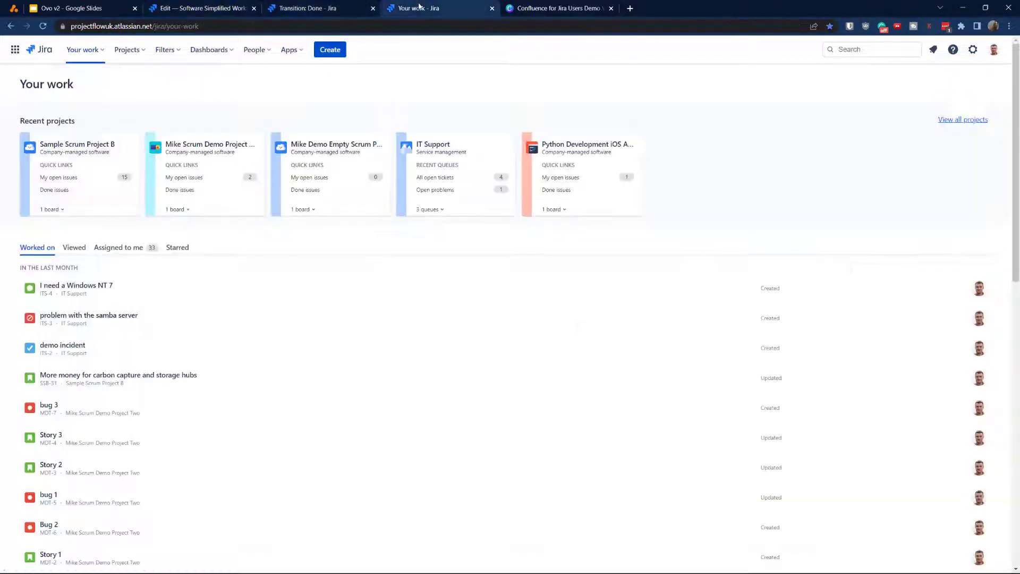
{"action": "left_click", "coordinate": [126, 50]}
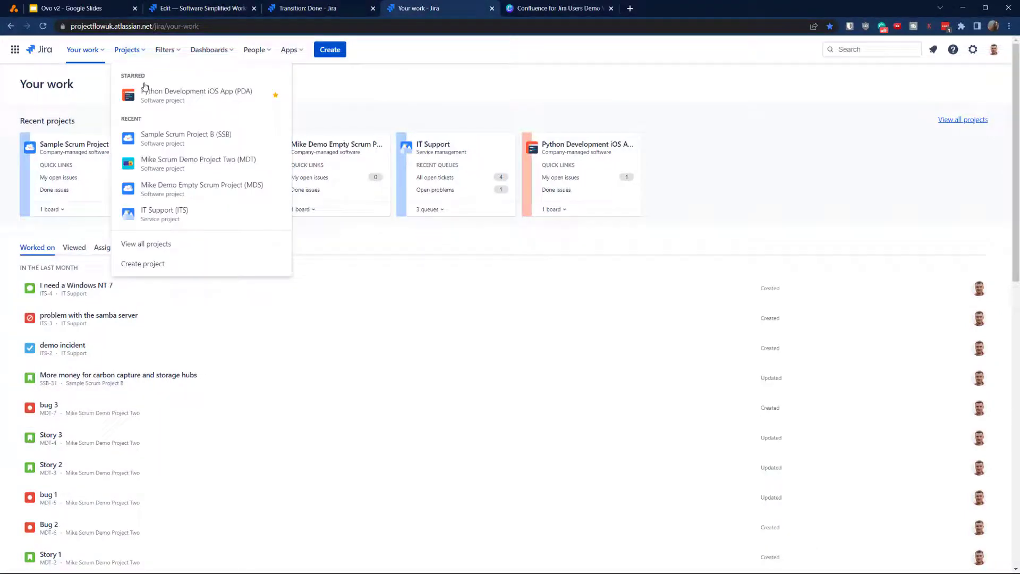
{"action": "left_click", "coordinate": [150, 137]}
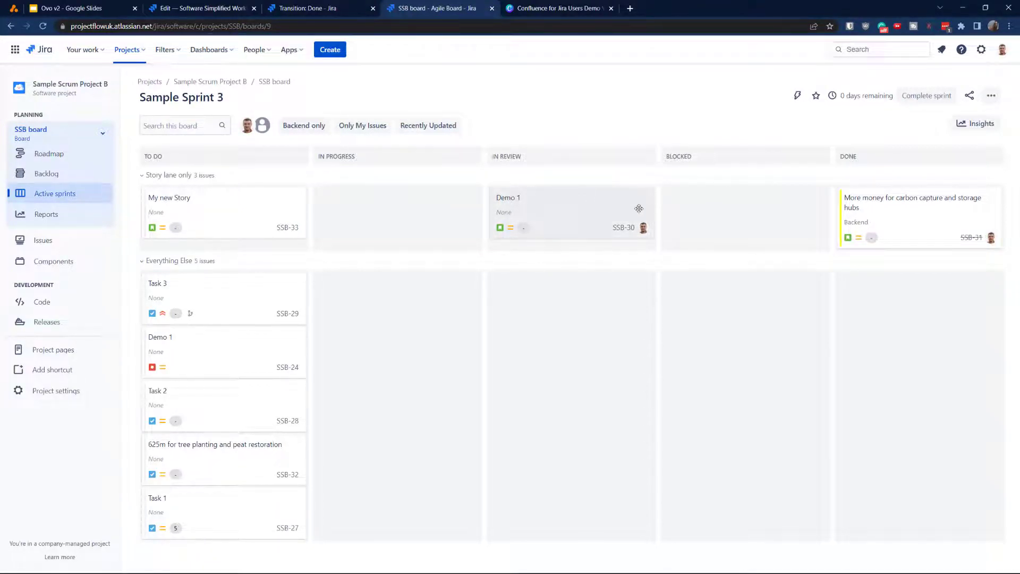
{"action": "left_click_drag", "start_coordinate": [559, 222], "coordinate": [585, 213]}
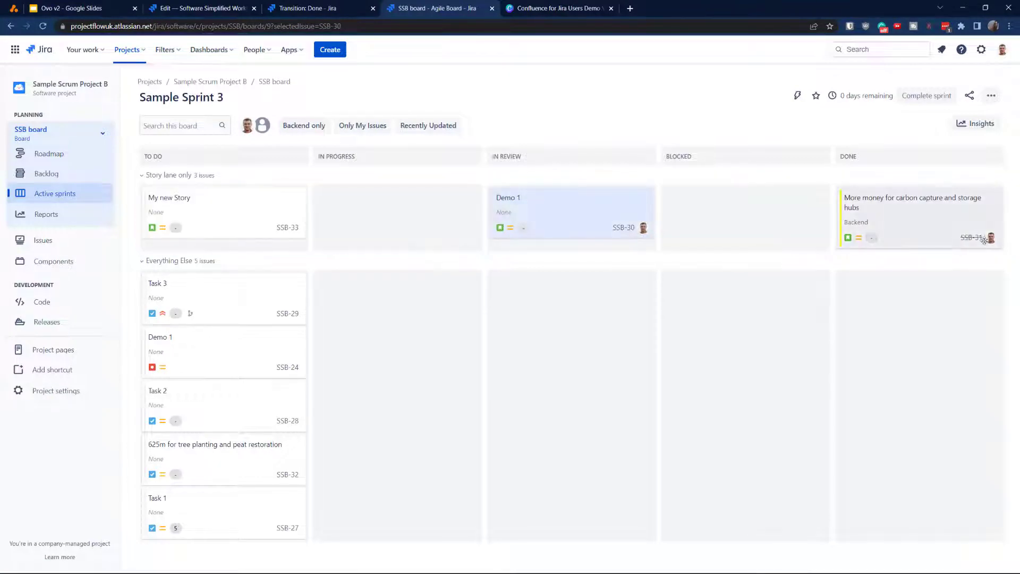
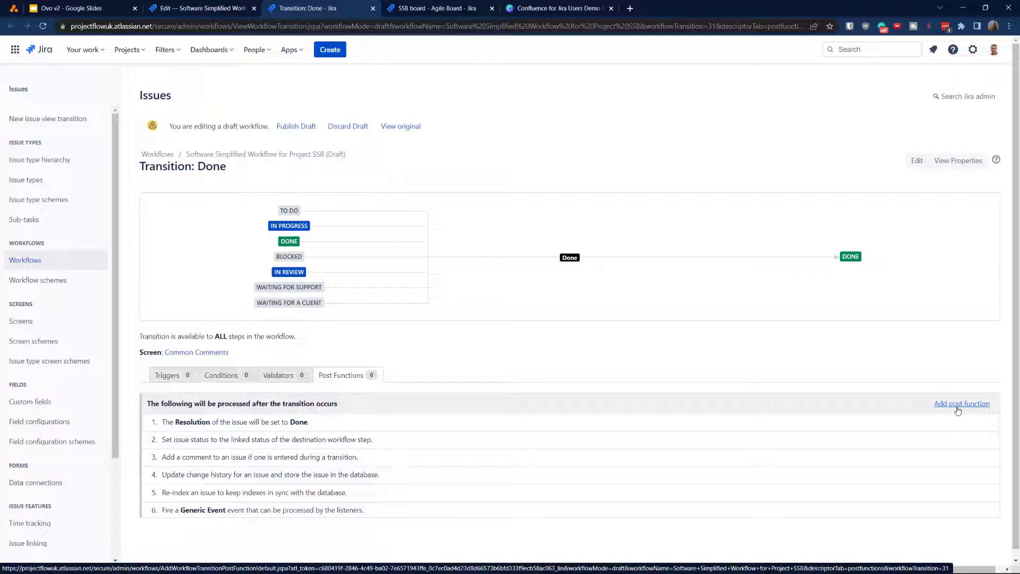
Step: Start adding a post function to the Done transition
{"action": "mouse_move", "coordinate": [941, 418]}
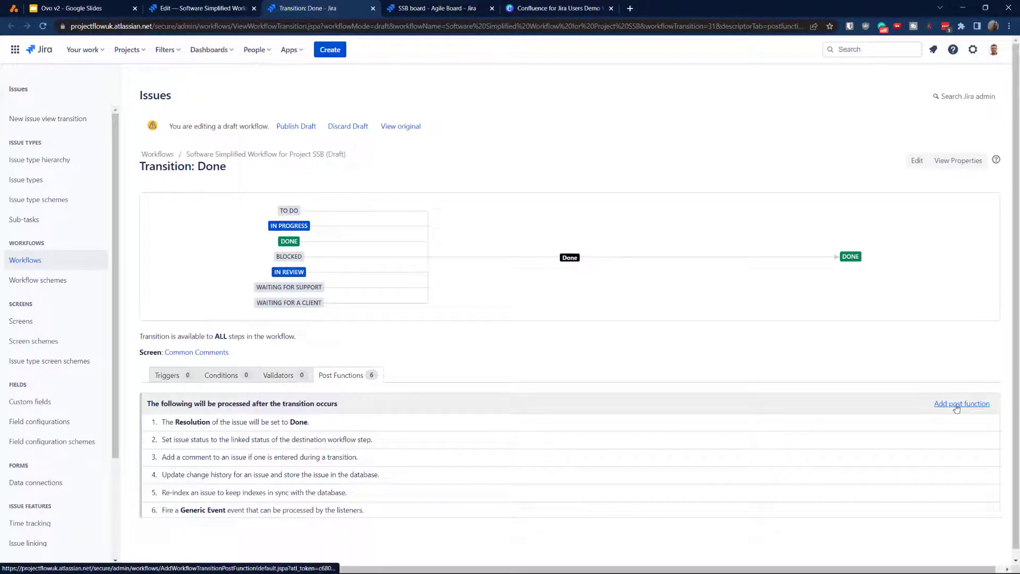
{"action": "left_click", "coordinate": [956, 407]}
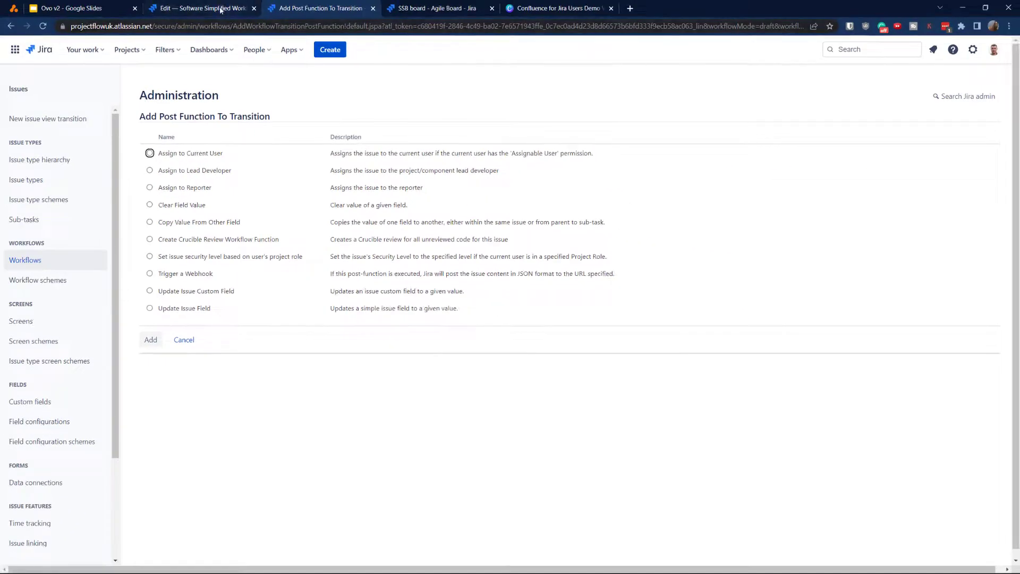
Step: Go from the workflow diagram to the Sample Scrum Project B board and open the Demo 1 story in review
{"action": "left_click", "coordinate": [221, 9]}
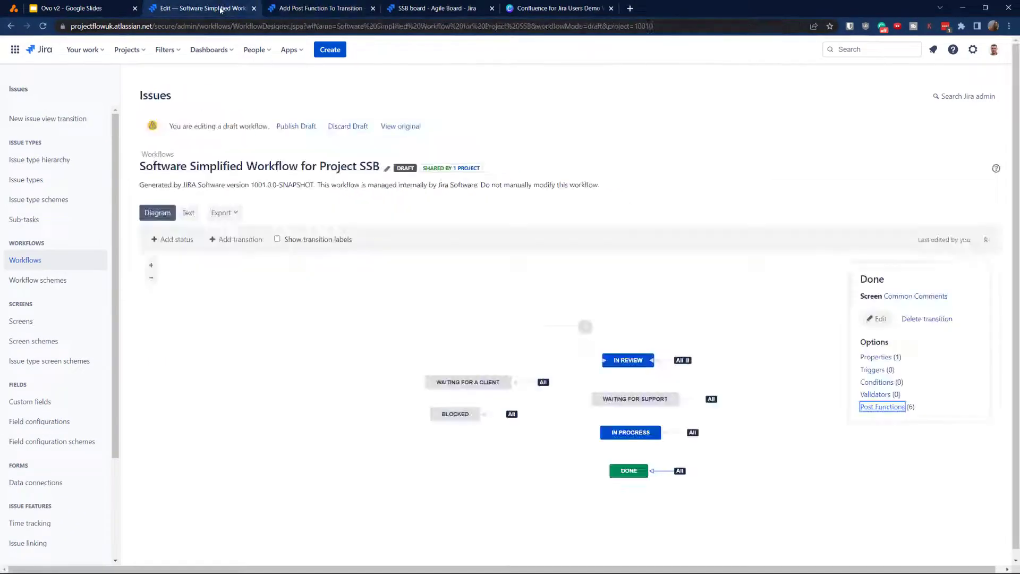
{"action": "left_click", "coordinate": [127, 51]}
{"action": "left_click", "coordinate": [156, 145]}
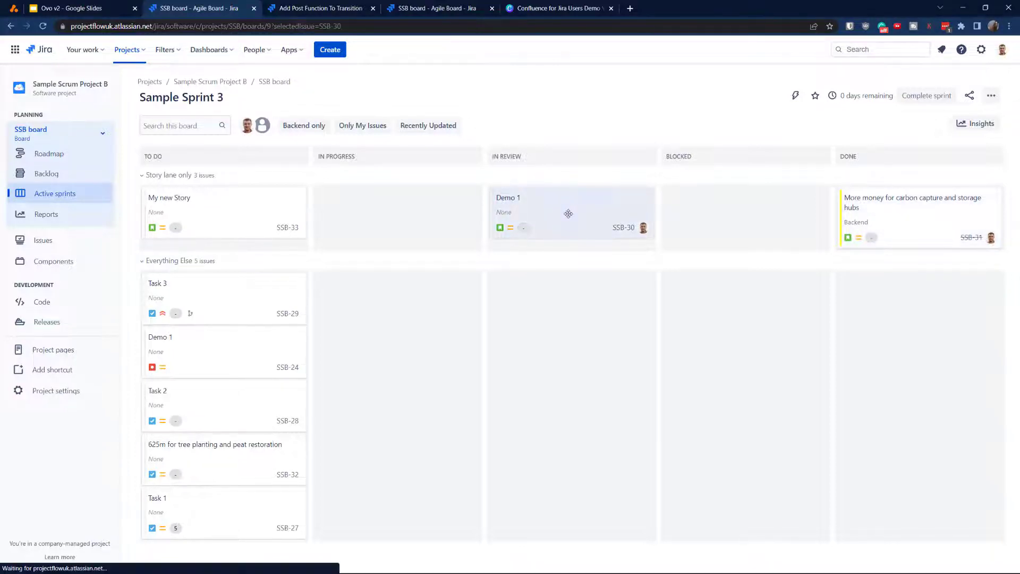
{"action": "left_click", "coordinate": [553, 212]}
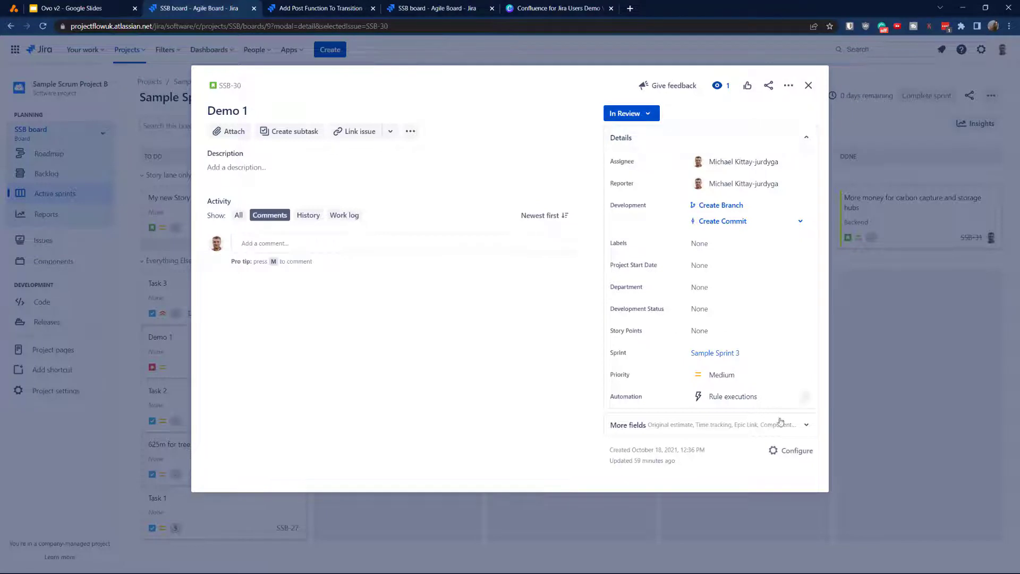
Step: Expand the Demo 1 story's additional fields, set its due date to June 5, 2022, and close the issue
{"action": "left_click", "coordinate": [732, 425]}
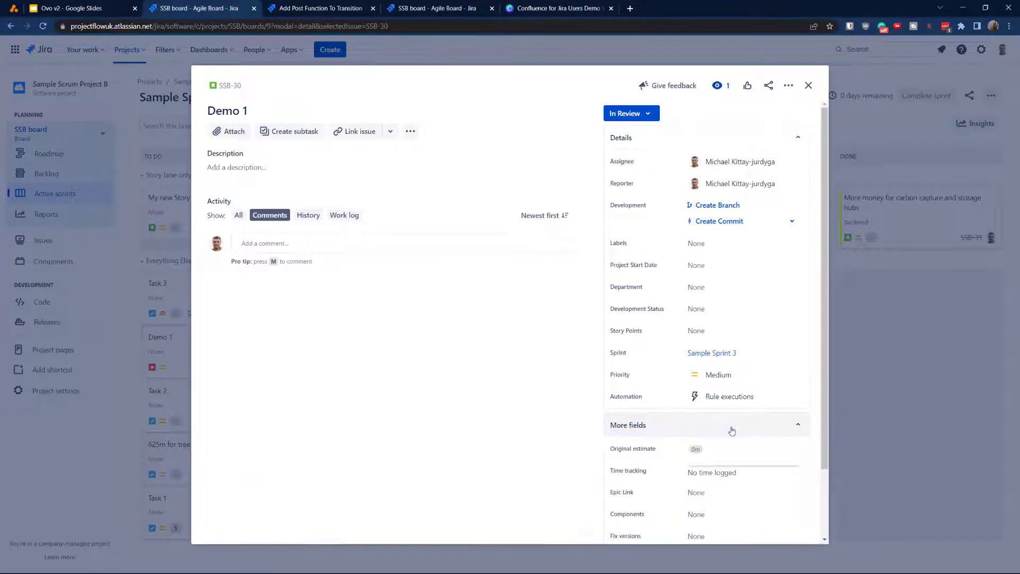
{"action": "scroll", "coordinate": [719, 355], "scroll_direction": "down", "scroll_amount": 2}
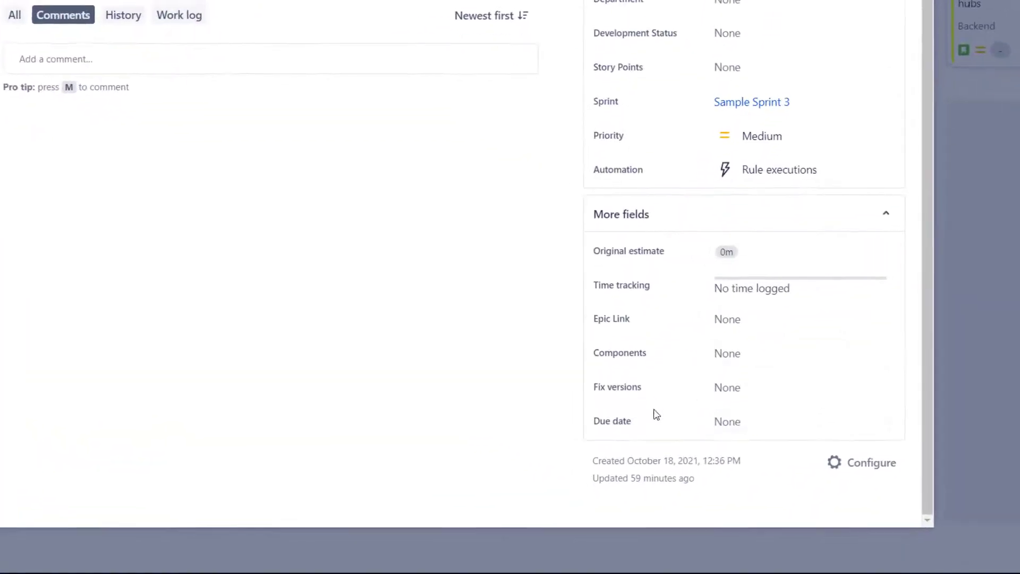
{"action": "left_click", "coordinate": [758, 420]}
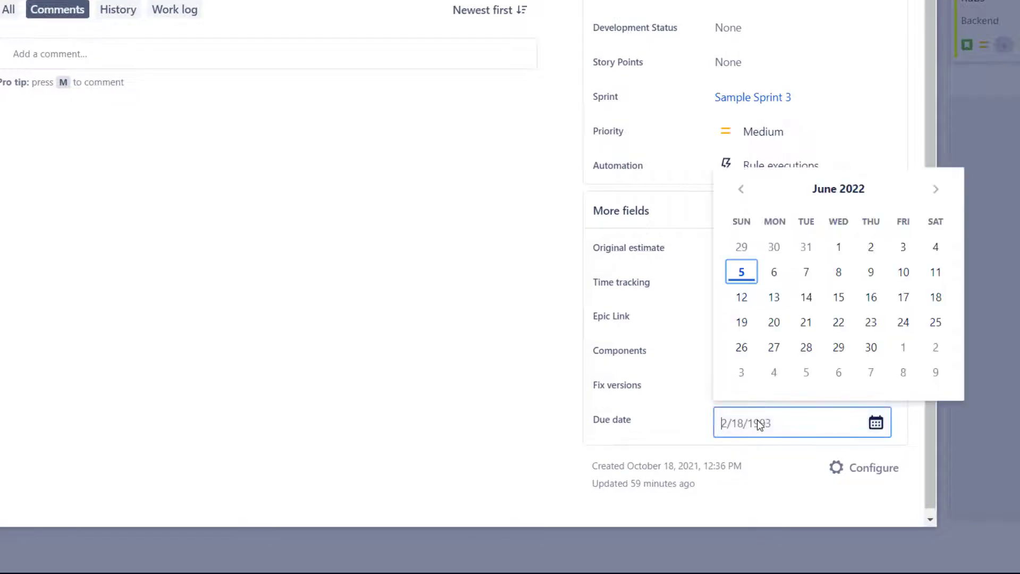
{"action": "left_click", "coordinate": [744, 275]}
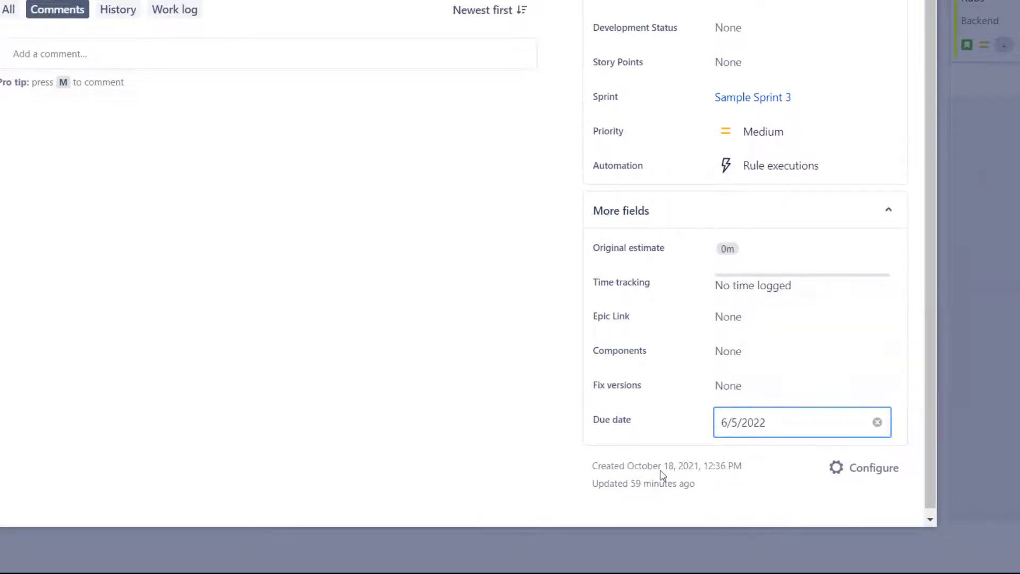
{"action": "left_click", "coordinate": [796, 425]}
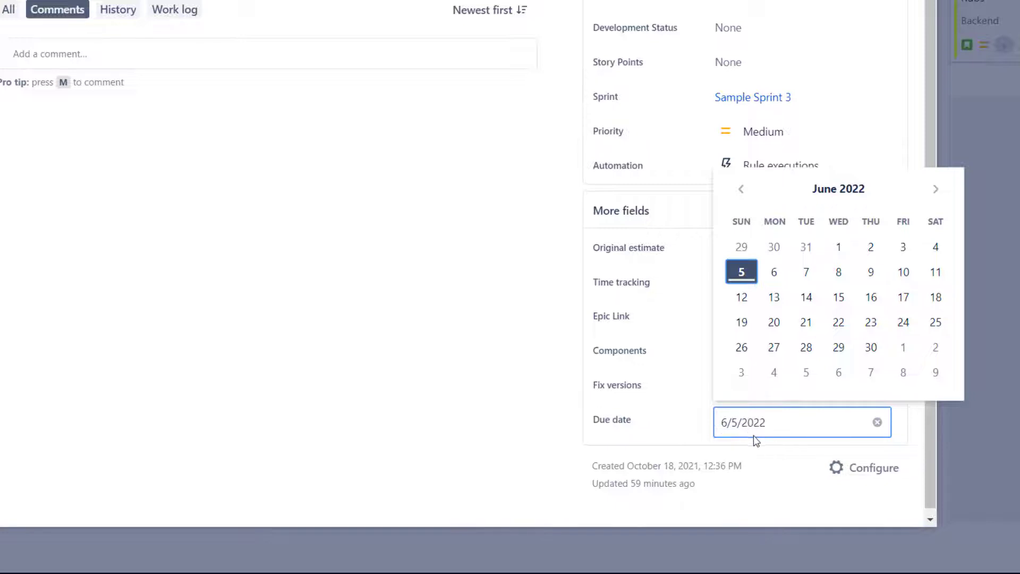
{"action": "left_click", "coordinate": [753, 477]}
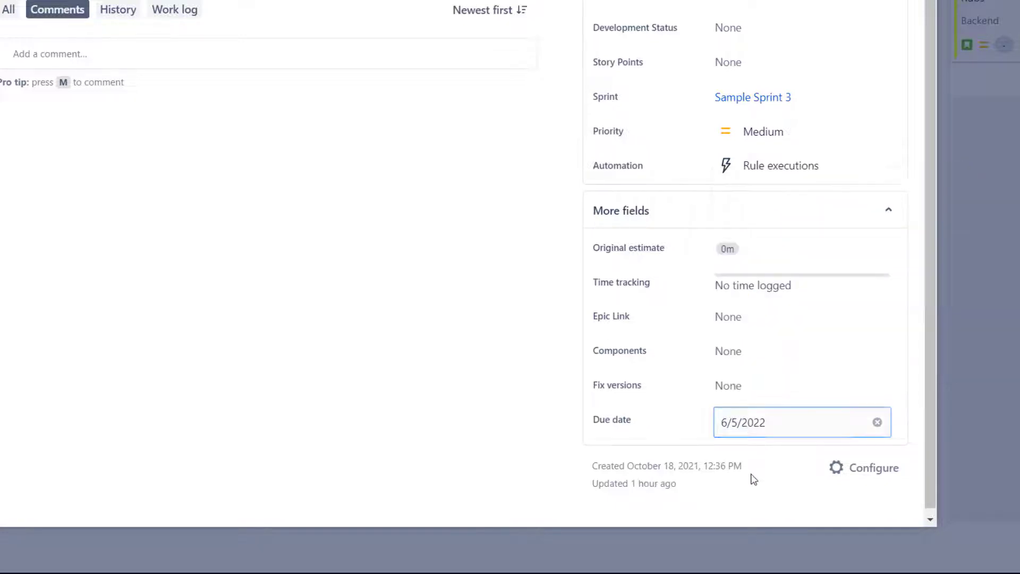
{"action": "left_click", "coordinate": [739, 420]}
{"action": "left_click", "coordinate": [730, 431]}
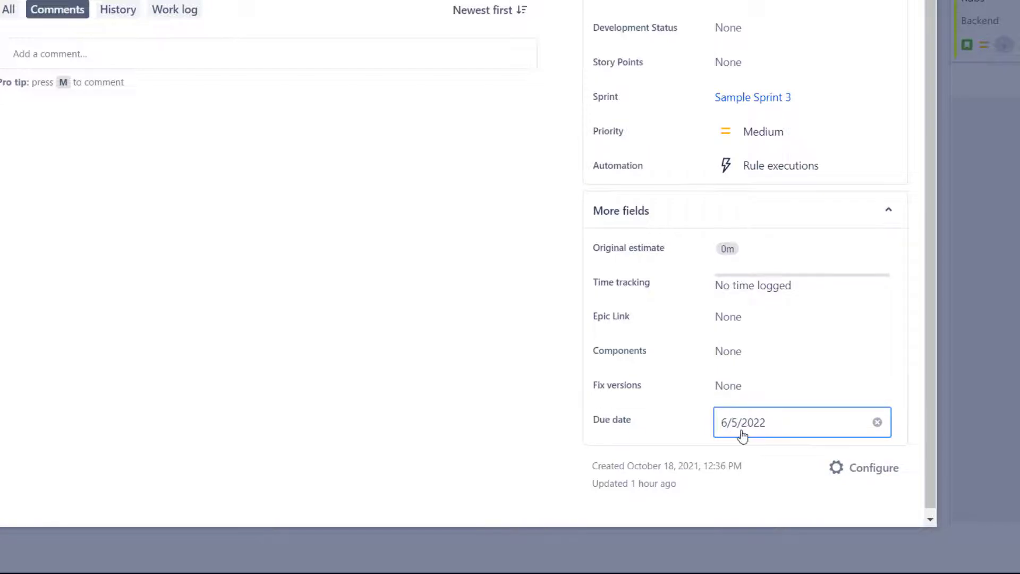
{"action": "left_click", "coordinate": [786, 487]}
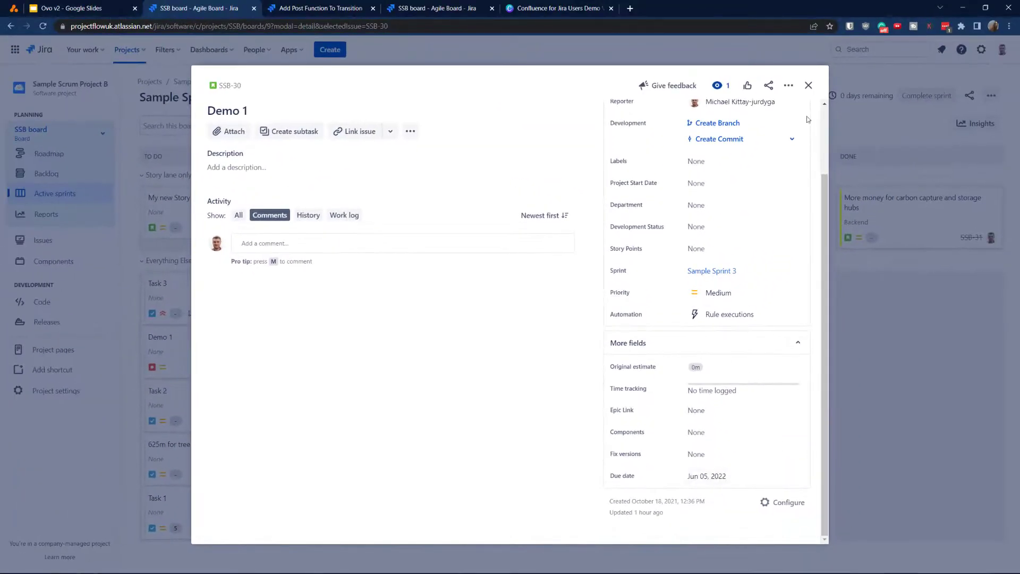
{"action": "left_click", "coordinate": [808, 86]}
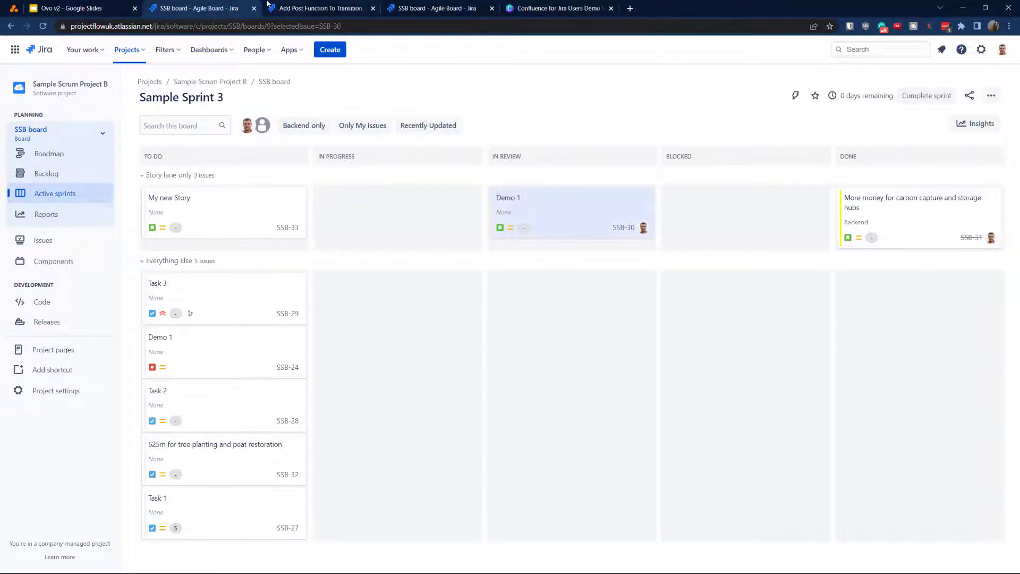
Step: Add a Clear Field Value post function to the Done transition that clears the Due date field
{"action": "left_click", "coordinate": [268, 7]}
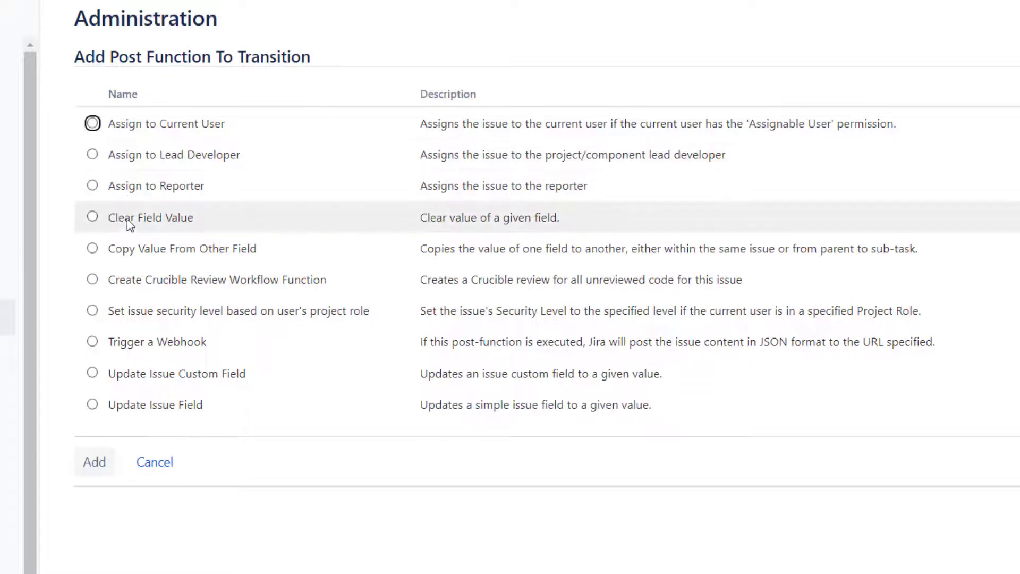
{"action": "left_click", "coordinate": [135, 219]}
{"action": "left_click", "coordinate": [93, 462]}
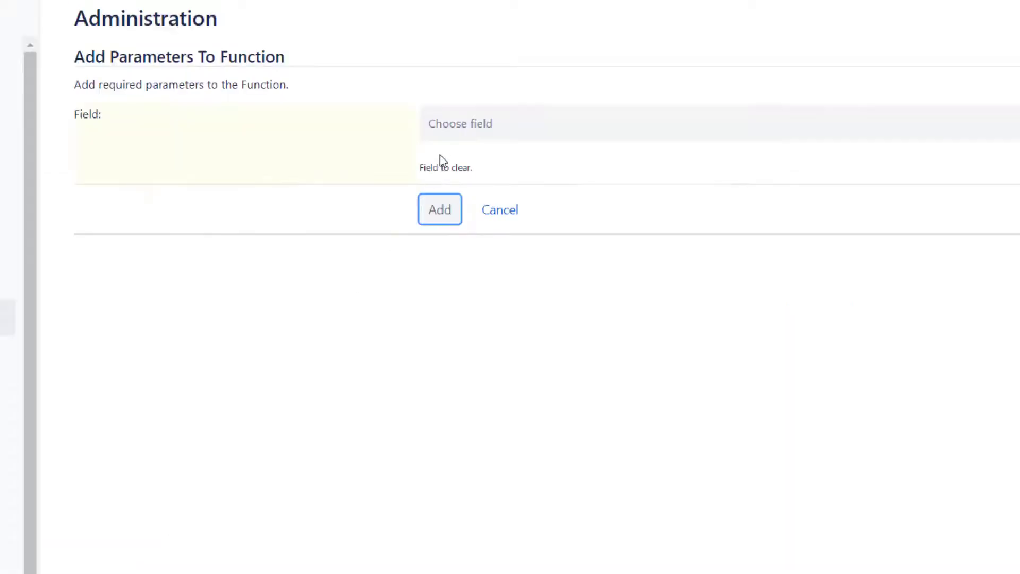
{"action": "left_click", "coordinate": [456, 128]}
{"action": "type", "text": "due"}
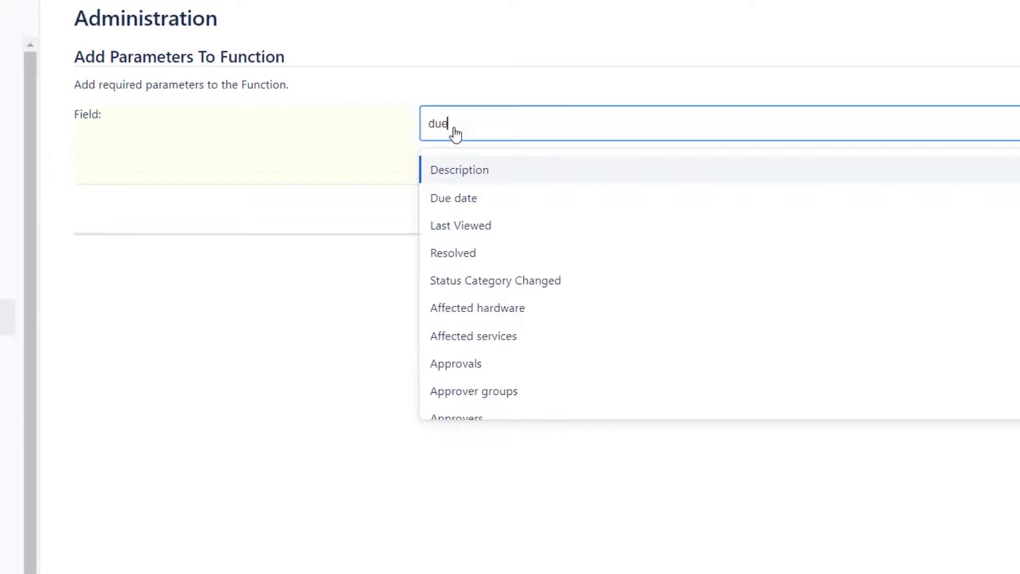
{"action": "left_click", "coordinate": [463, 170]}
{"action": "left_click", "coordinate": [446, 213]}
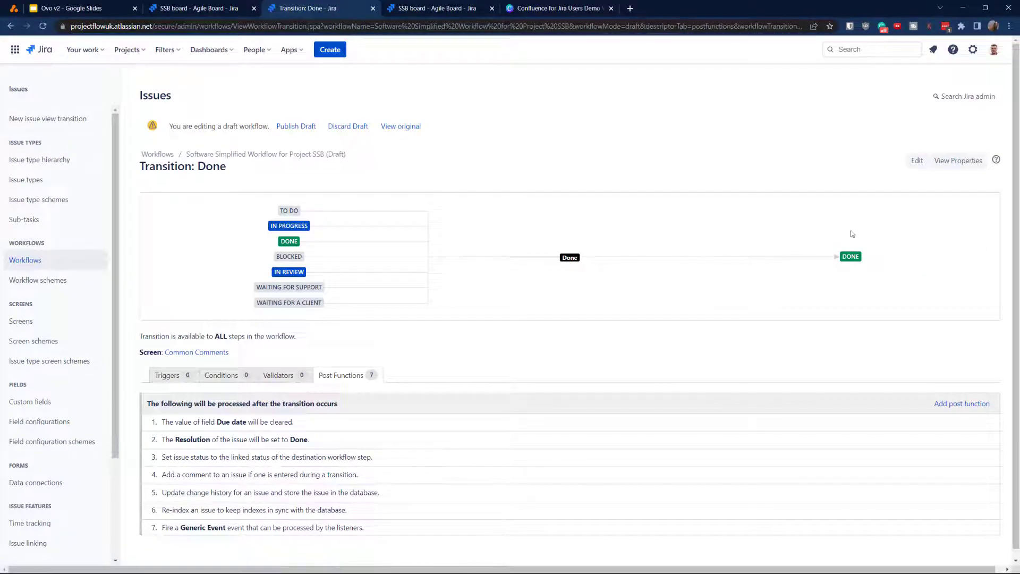
Step: Publish the draft workflow without saving a backup copy
{"action": "left_click", "coordinate": [296, 126]}
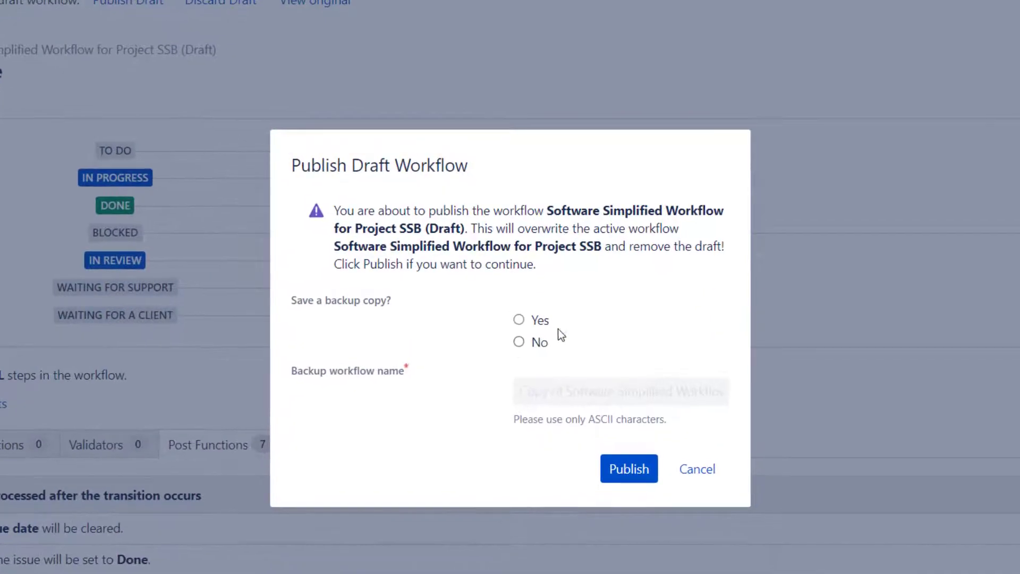
{"action": "left_click", "coordinate": [519, 342]}
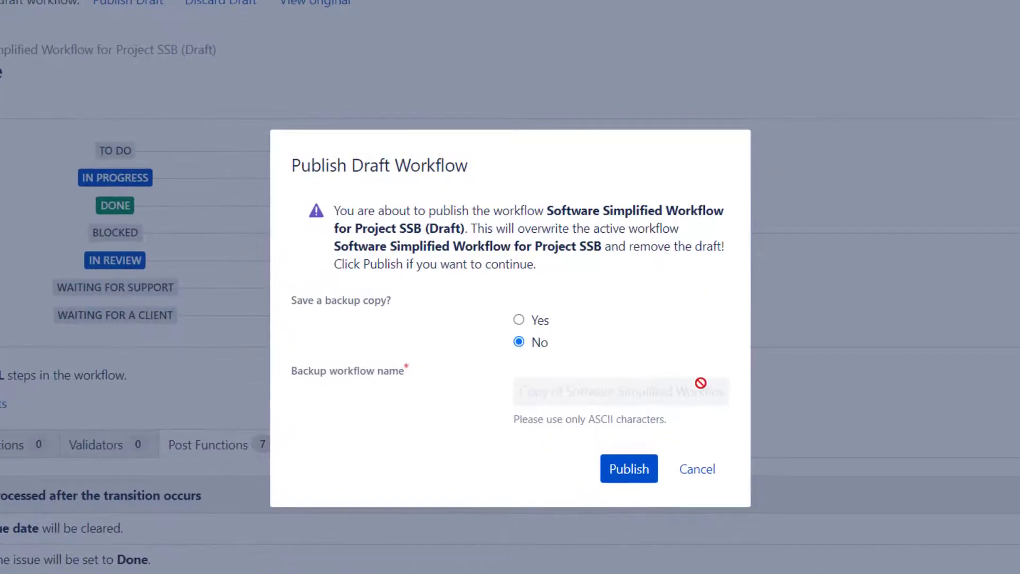
{"action": "left_click", "coordinate": [627, 478]}
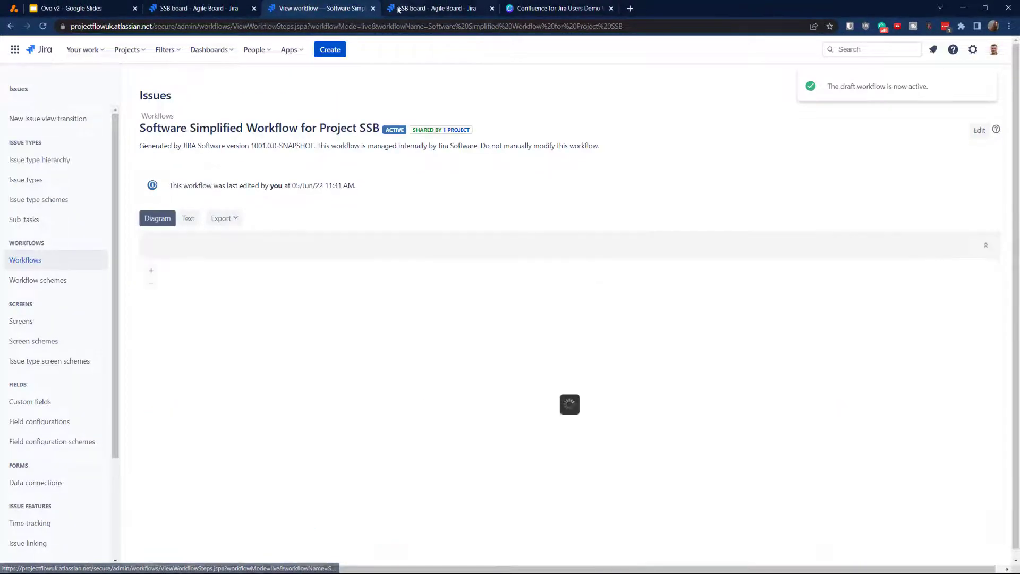
Step: Return to the Sample Scrum Project B board, check the due date of the Demo 1 story in review, and close the issue
{"action": "left_click", "coordinate": [209, 7]}
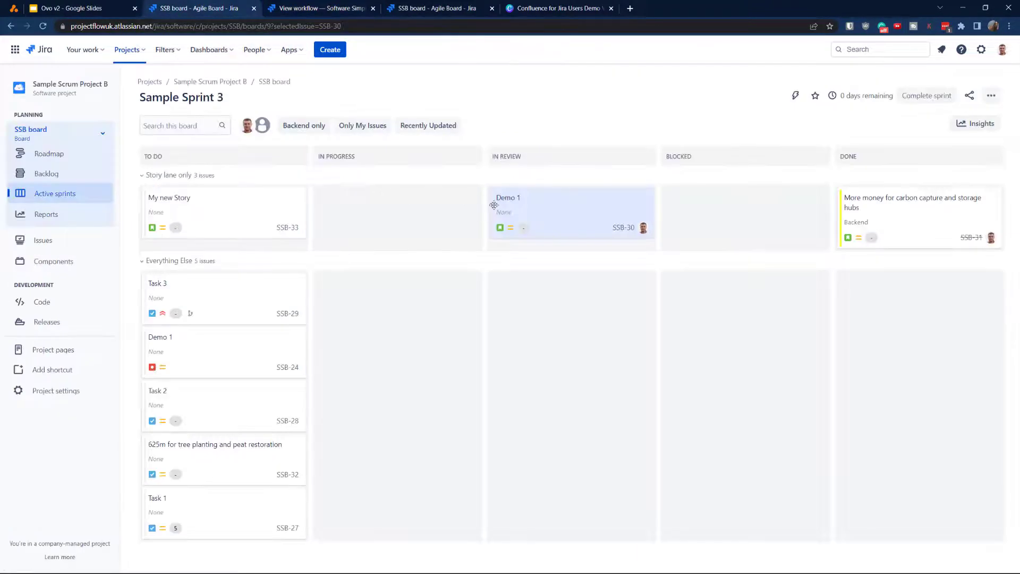
{"action": "left_click", "coordinate": [538, 209]}
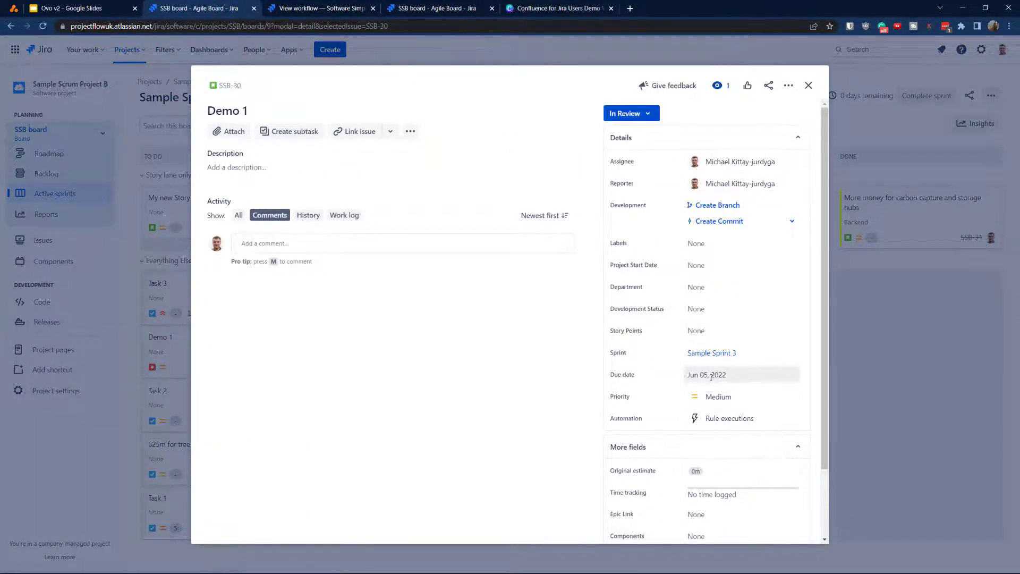
{"action": "left_click", "coordinate": [809, 85]}
Step: Move the Demo 1 story from In Review to Done, complete the transition screen, and open the story to check its due date
{"action": "left_click_drag", "start_coordinate": [539, 212], "coordinate": [888, 228]}
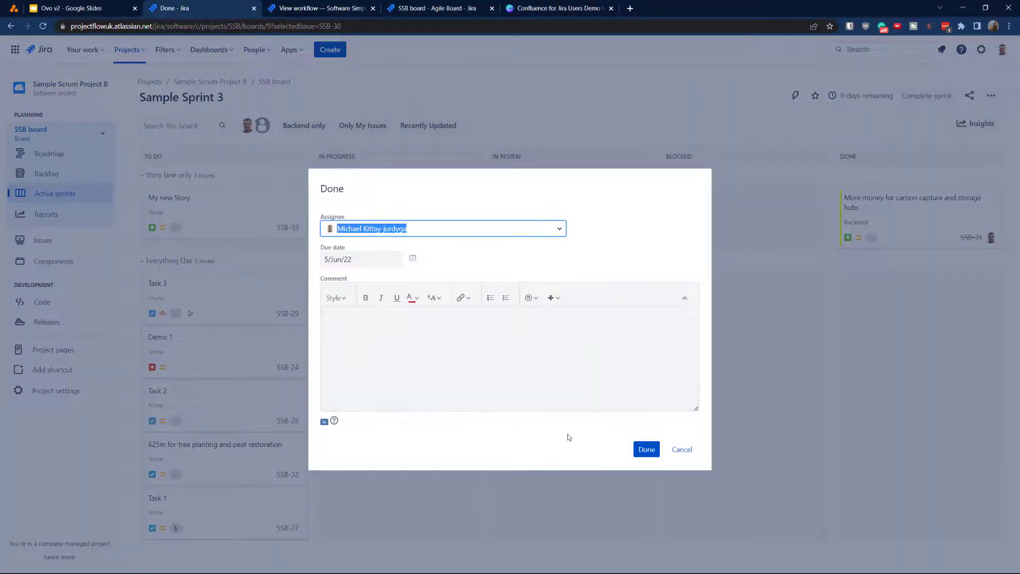
{"action": "left_click", "coordinate": [648, 454]}
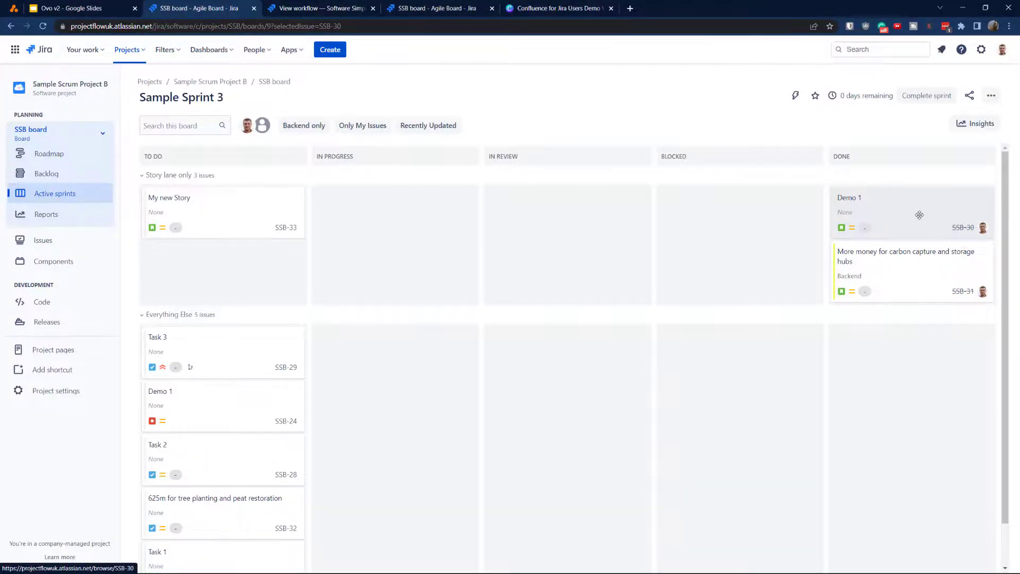
{"action": "left_click", "coordinate": [961, 230]}
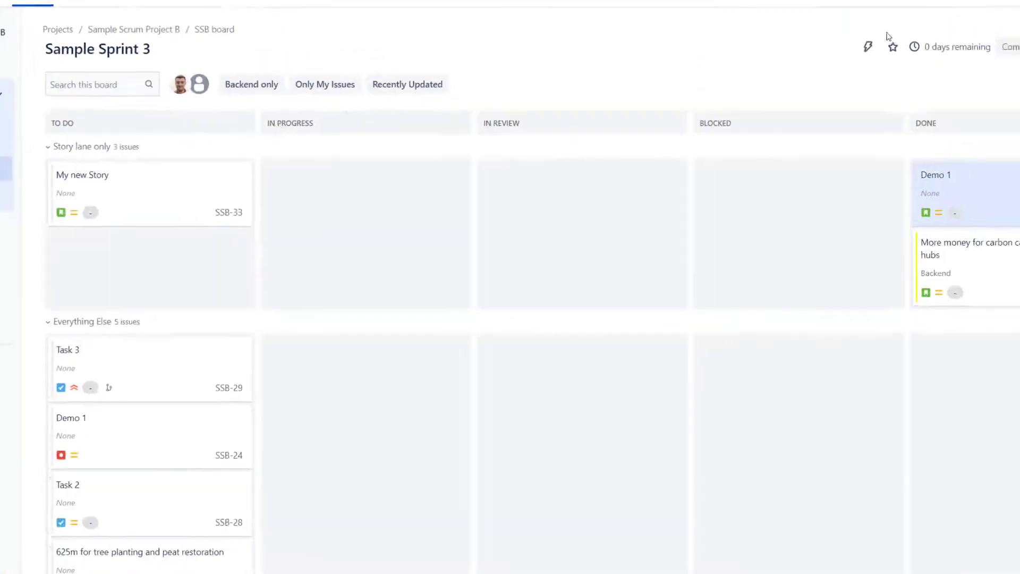
Step: Go back to the Project SSB workflow, start editing it, and open the Done transition's post functions
{"action": "left_click", "coordinate": [339, 6]}
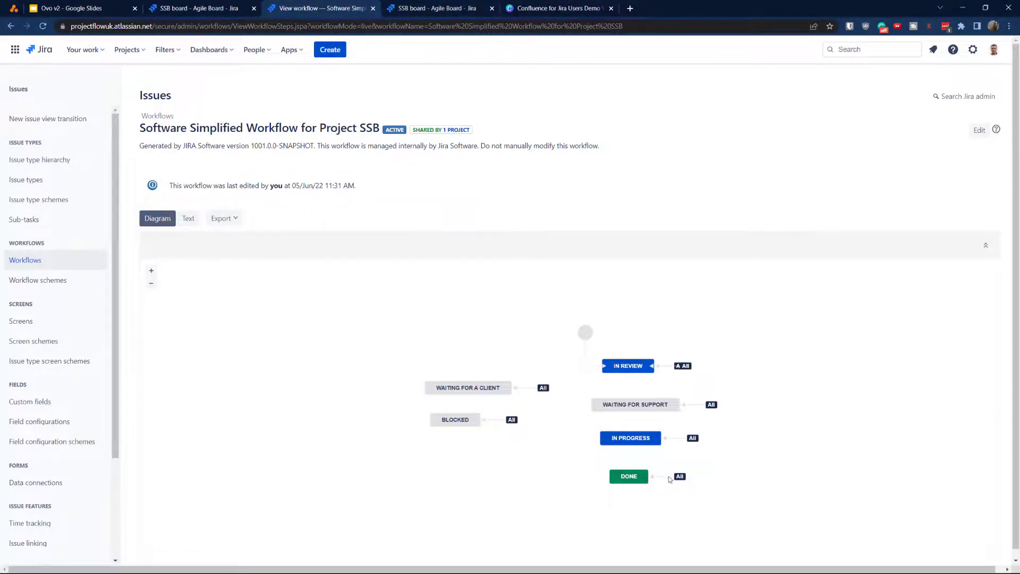
{"action": "left_click", "coordinate": [980, 130]}
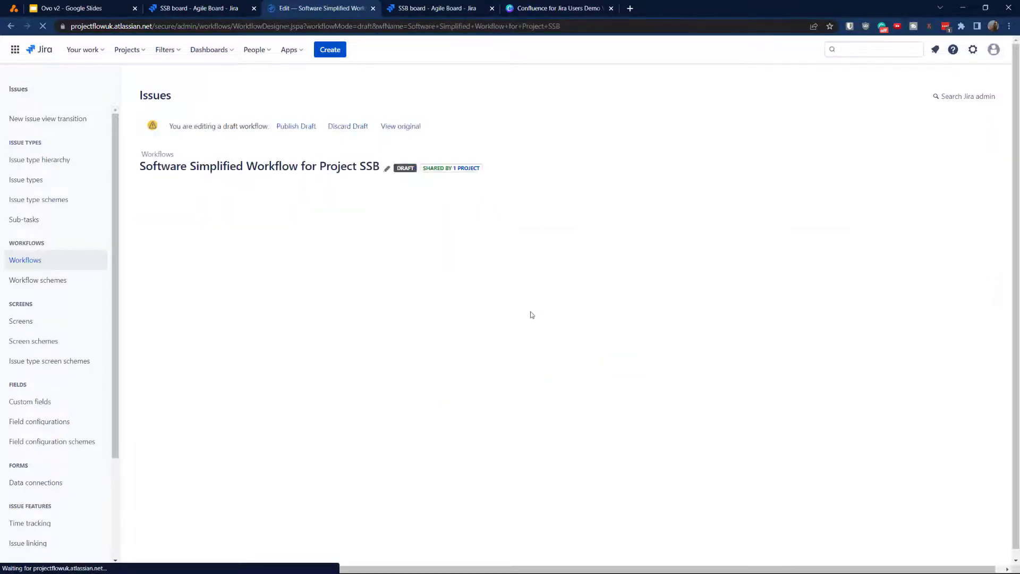
{"action": "left_click", "coordinate": [661, 473]}
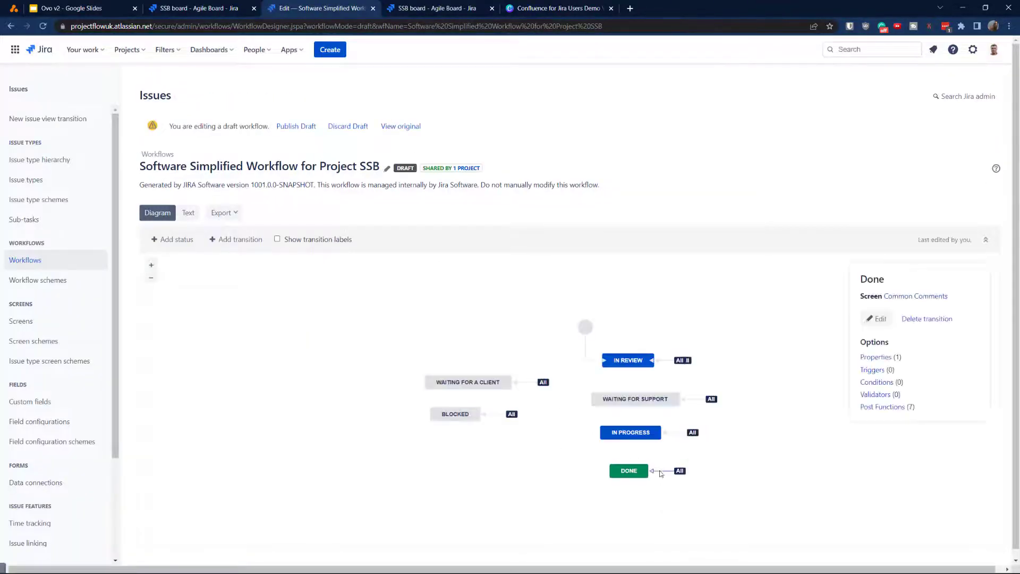
{"action": "left_click", "coordinate": [877, 407]}
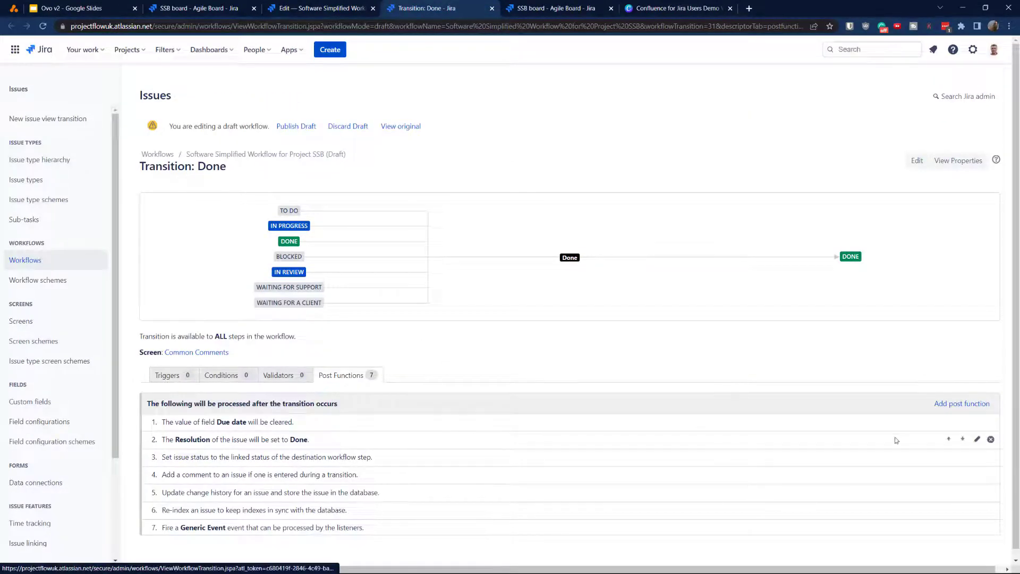
Step: Inspect the parameters of the Update Issue Custom Field post function for the Done transition and cancel without adding it
{"action": "left_click", "coordinate": [962, 404]}
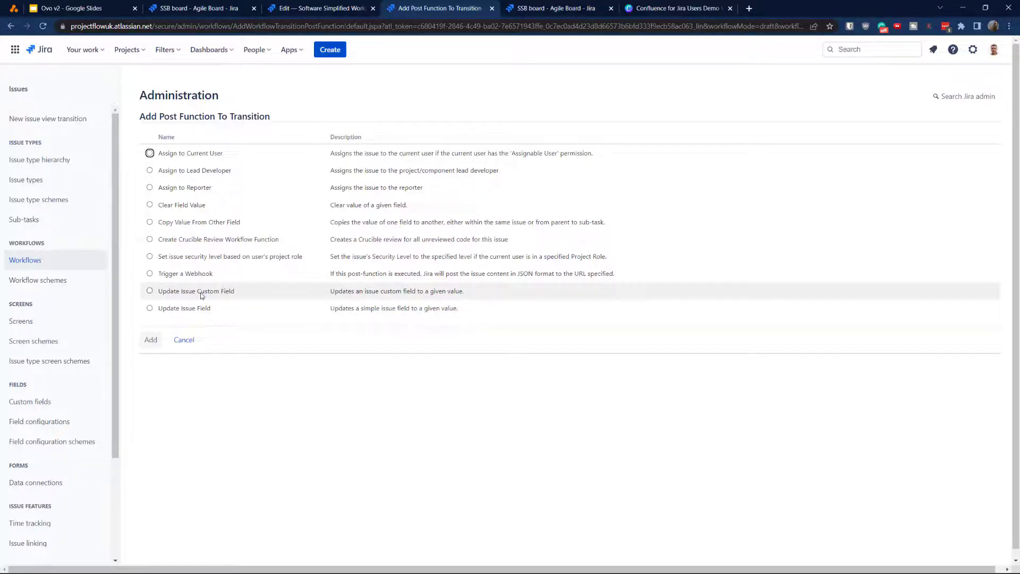
{"action": "double_click", "coordinate": [219, 291]}
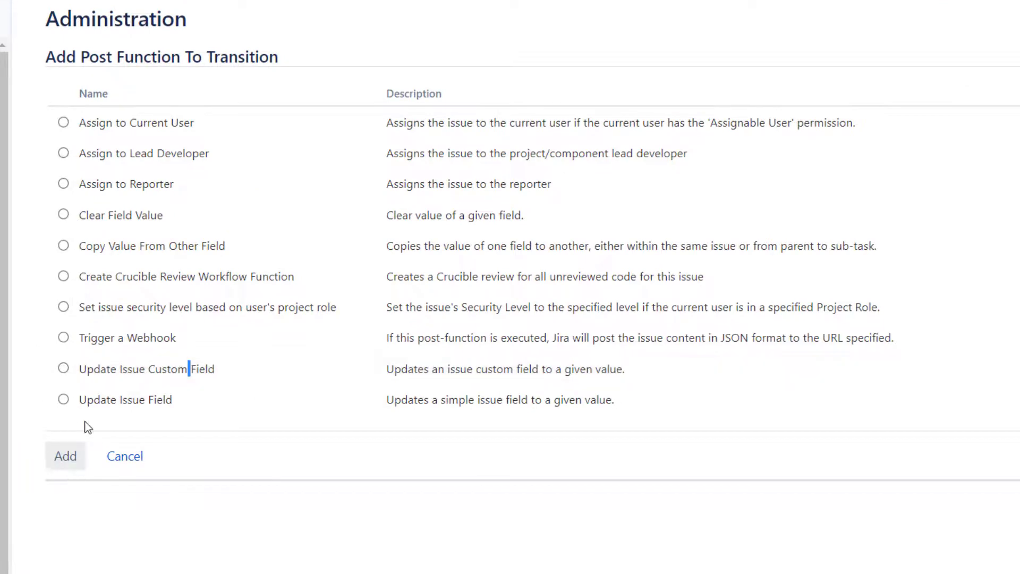
{"action": "left_click", "coordinate": [63, 368]}
{"action": "left_click", "coordinate": [59, 464]}
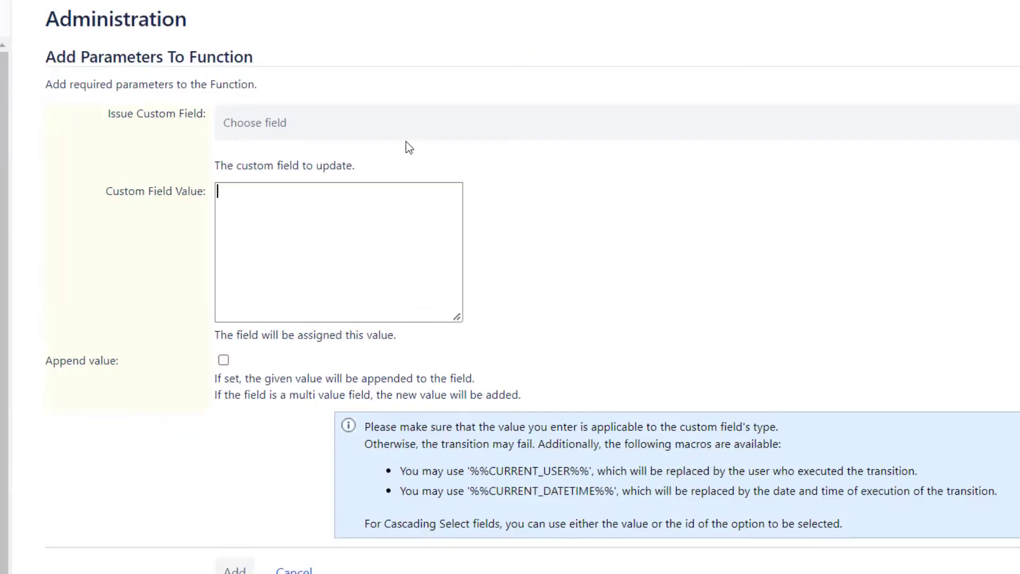
{"action": "left_click", "coordinate": [219, 194]}
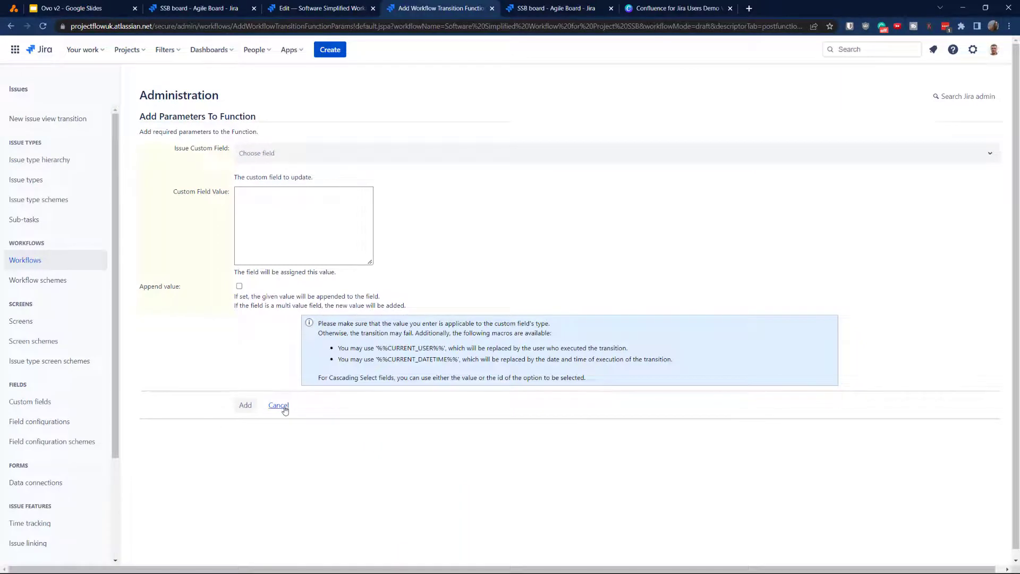
{"action": "left_click", "coordinate": [282, 408]}
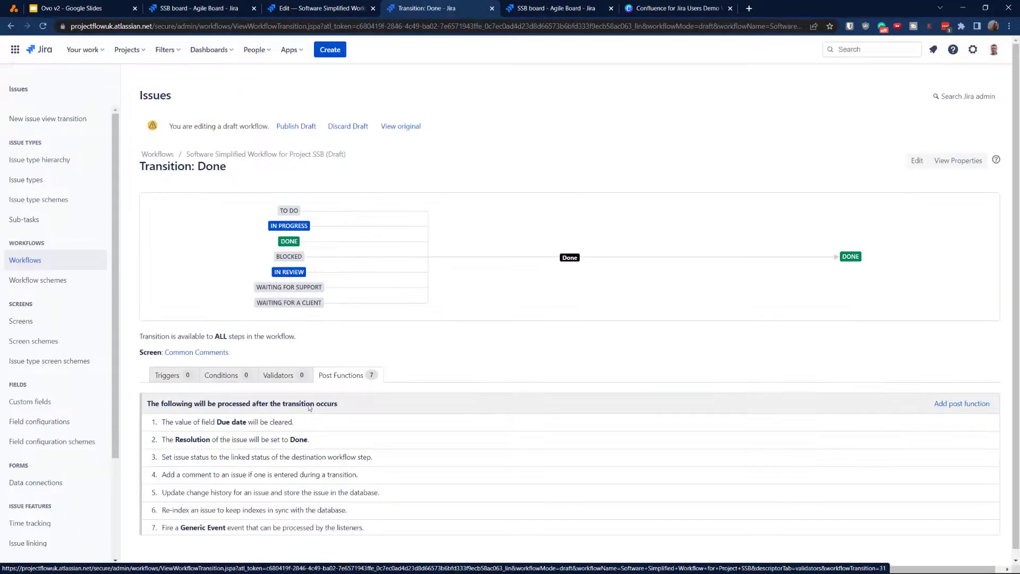